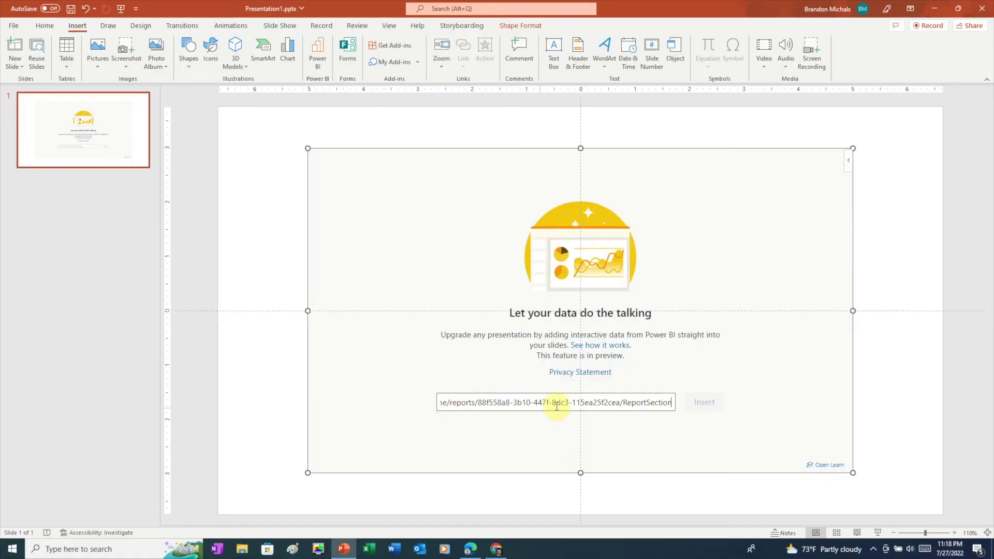
# Step: Insert the linked Power BI report into the add-in on the slide
pyautogui.click(699, 402)
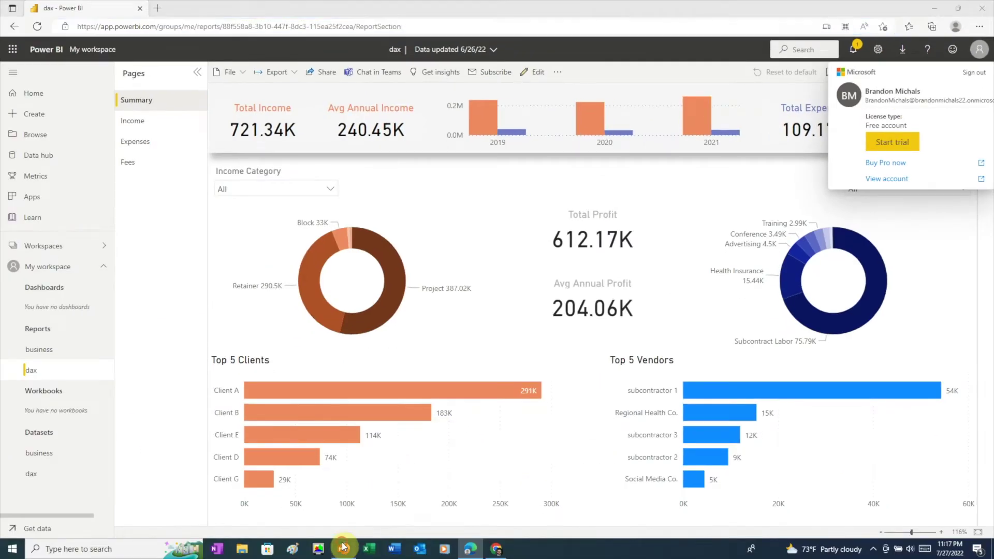
# Step: Return to PowerPoint with the blank single-slide Presentation1.pptx
pyautogui.click(343, 549)
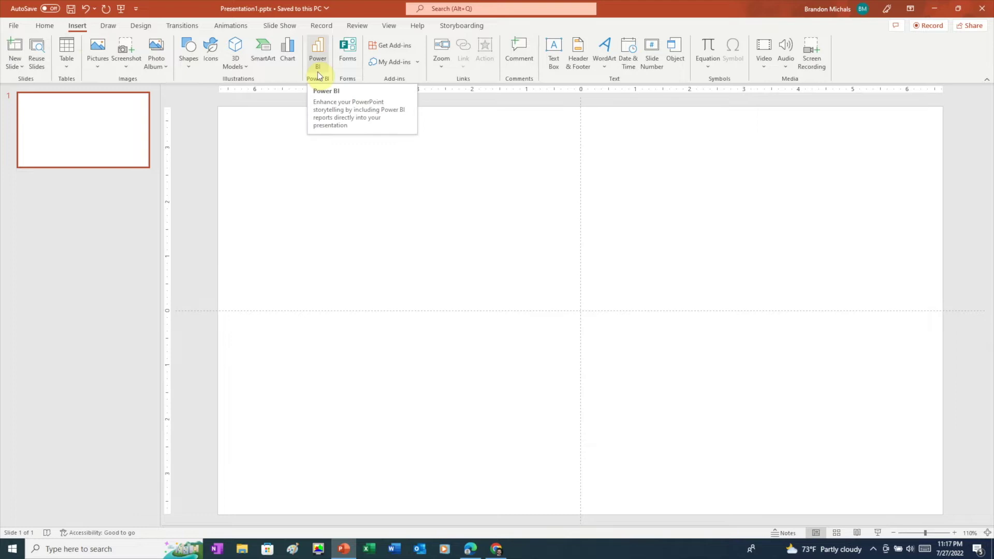
# Step: Search the add-ins store for 'power bi' and add Microsoft Power BI to the slide
pyautogui.click(391, 47)
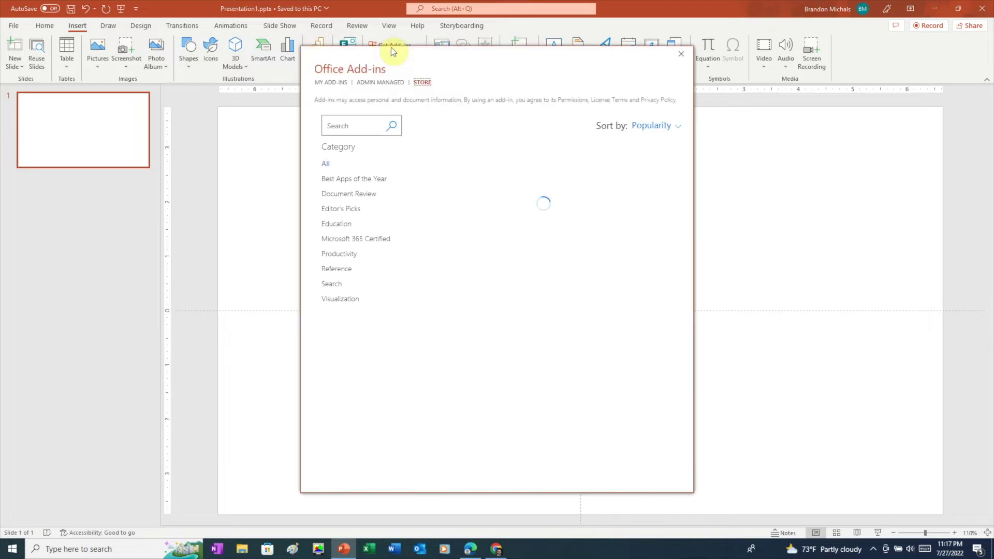
pyautogui.click(354, 115)
pyautogui.write('power bi')
pyautogui.press('Return')
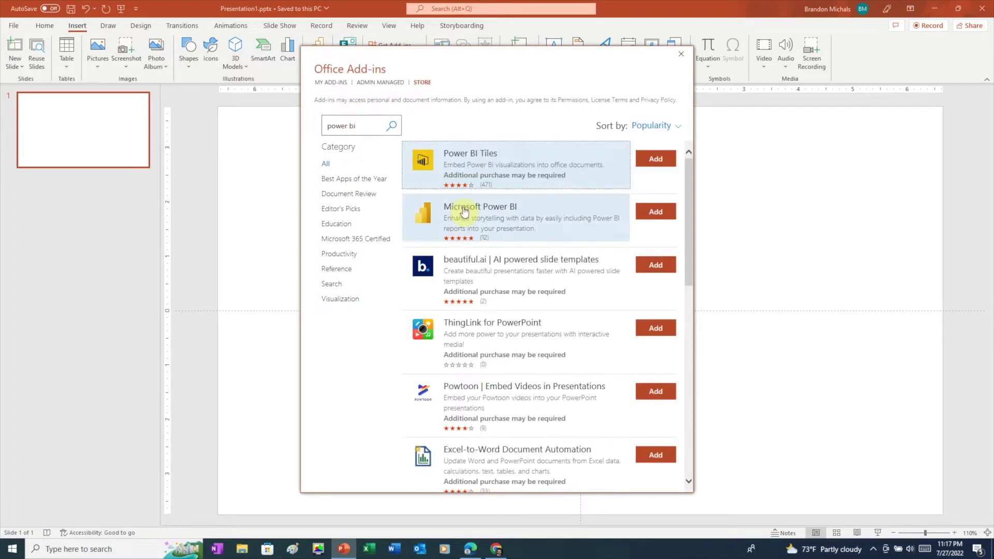
pyautogui.click(655, 211)
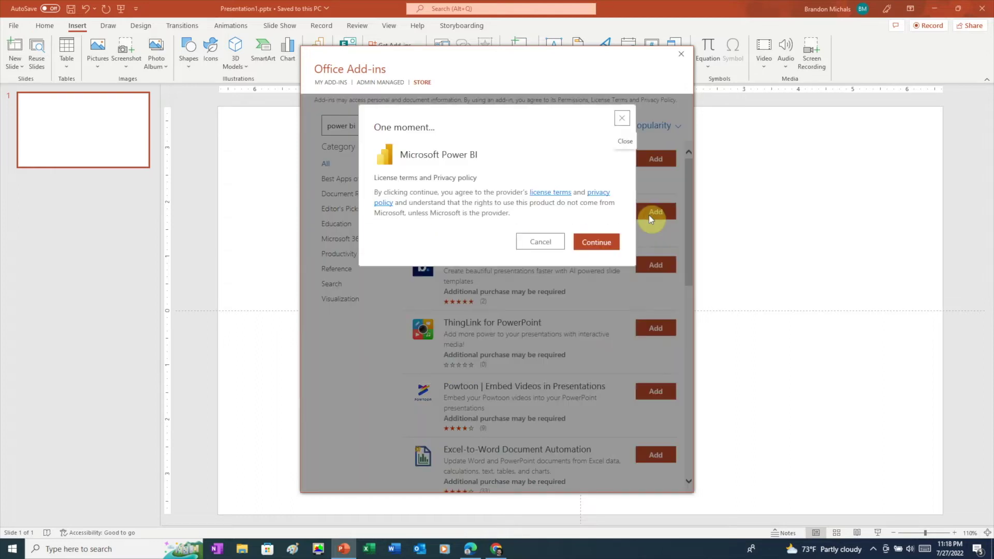
pyautogui.click(593, 243)
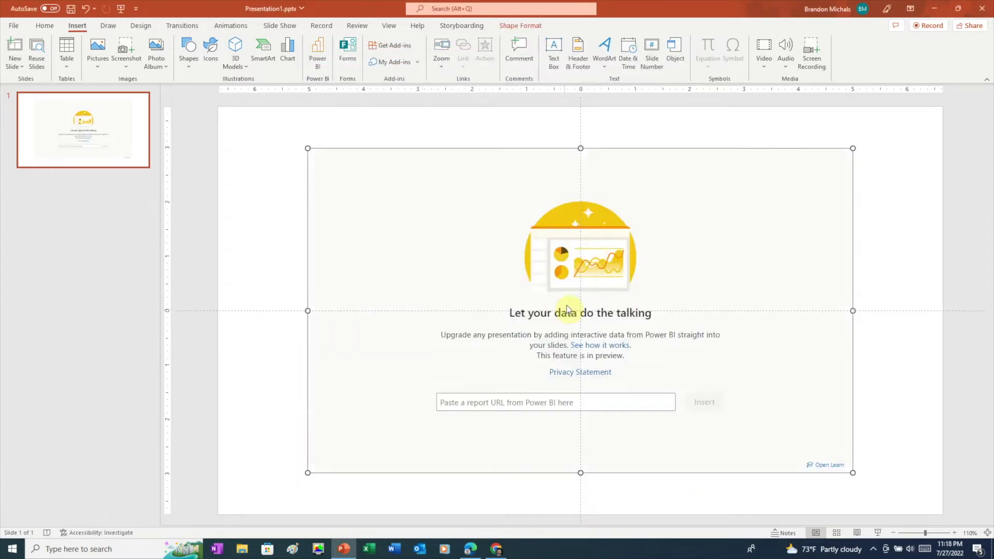
# Step: Copy the Power BI report's web address from the browser
pyautogui.click(466, 551)
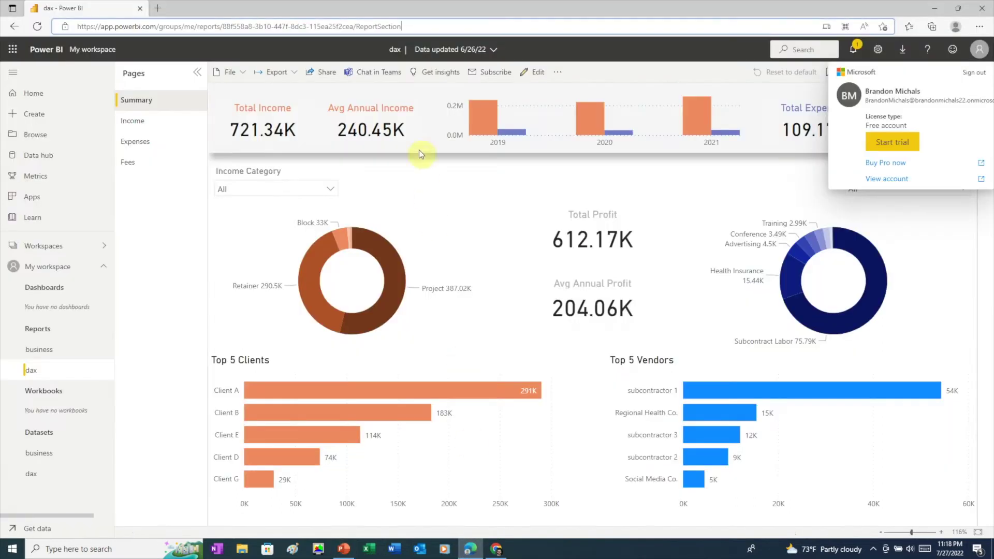
pyautogui.click(412, 26)
pyautogui.hotkey('ctrl', 'a')
pyautogui.hotkey('ctrl', 'c')
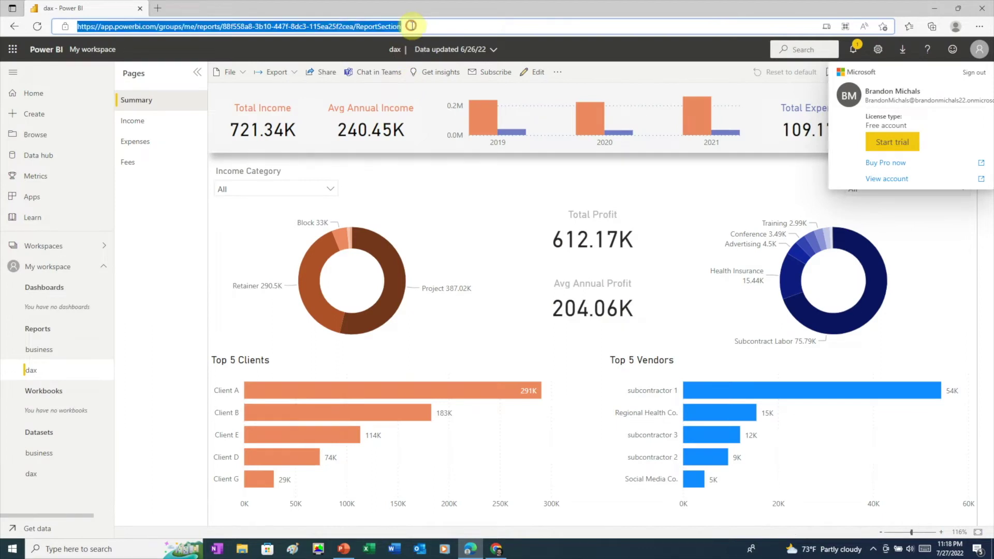
# Step: Paste the report URL into the Power BI add-in and load the dax Summary report
pyautogui.hotkey('alt', 'Tab')
pyautogui.click(448, 406)
pyautogui.hotkey('ctrl', 'v')
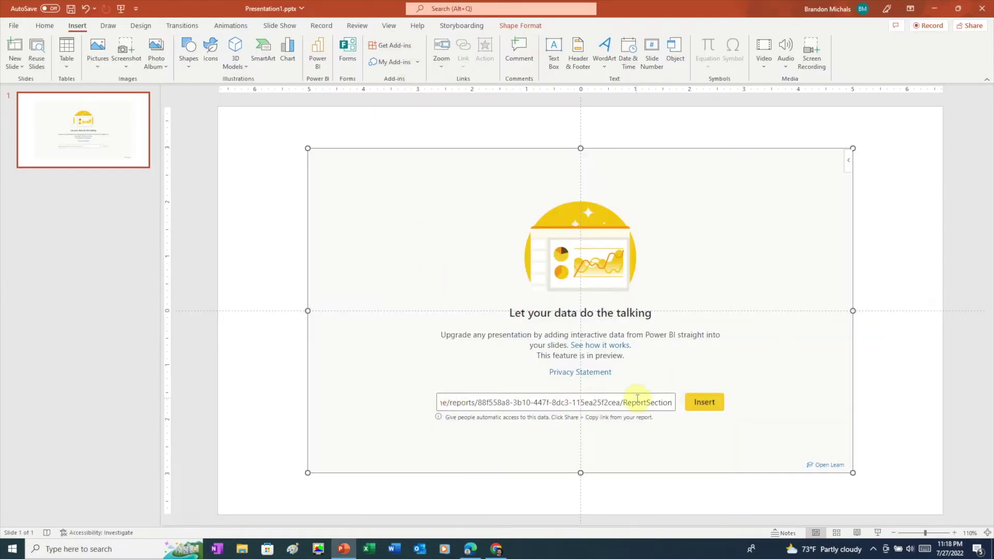
pyautogui.click(695, 406)
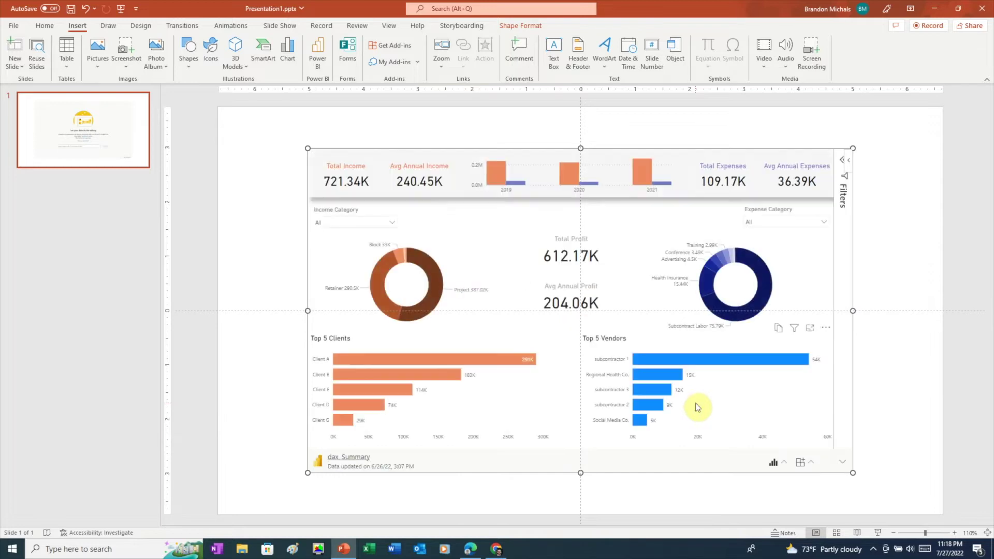
# Step: Test cross-filtering by toggling the Project income slice and the subcontractor 1 bar
pyautogui.click(440, 293)
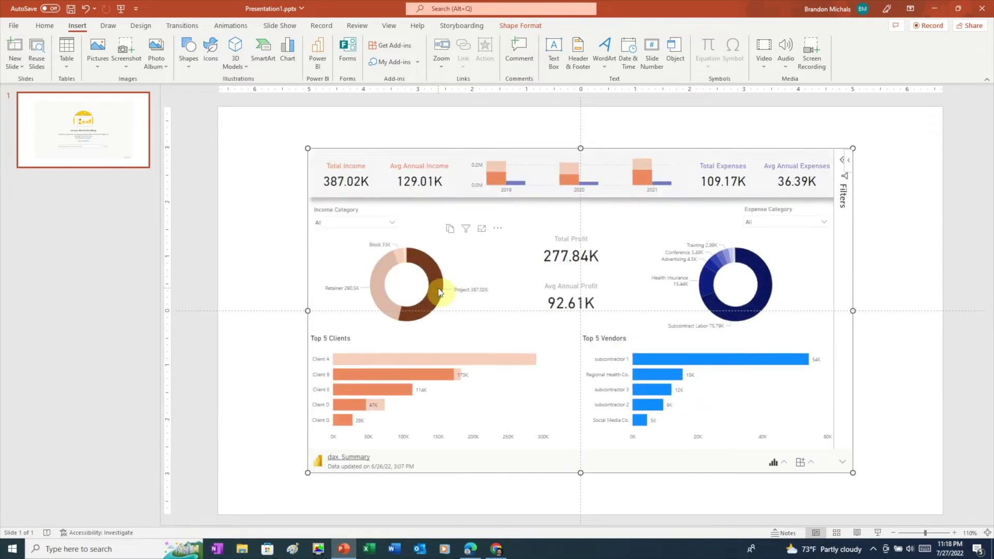
pyautogui.click(440, 293)
pyautogui.click(690, 358)
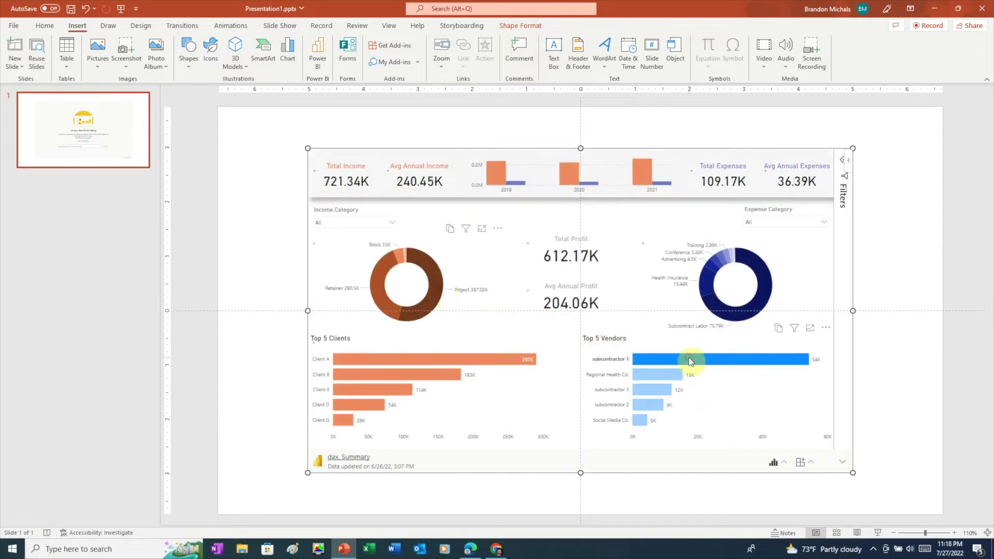
pyautogui.click(689, 358)
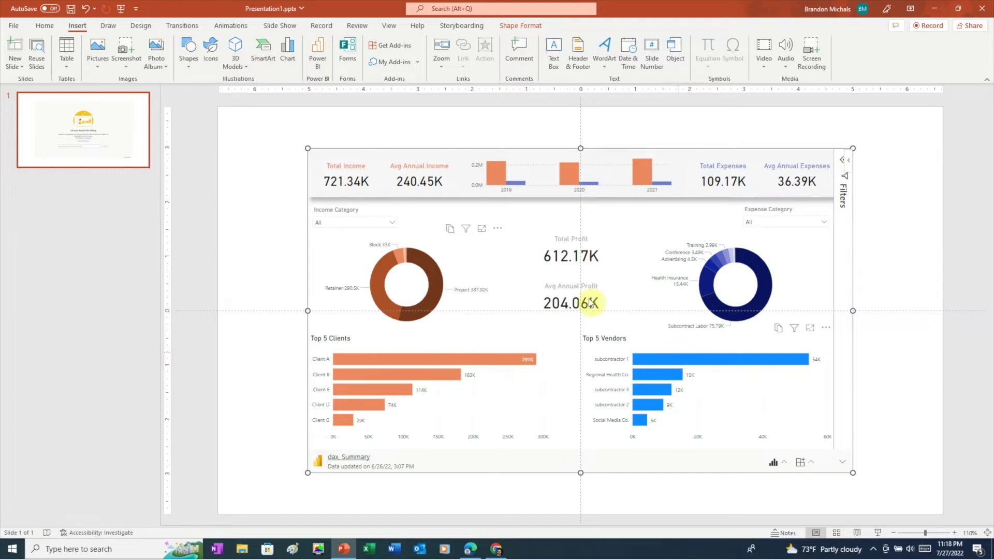
# Step: Close the presentation and sign out of the Office account
pyautogui.click(85, 8)
pyautogui.click(17, 27)
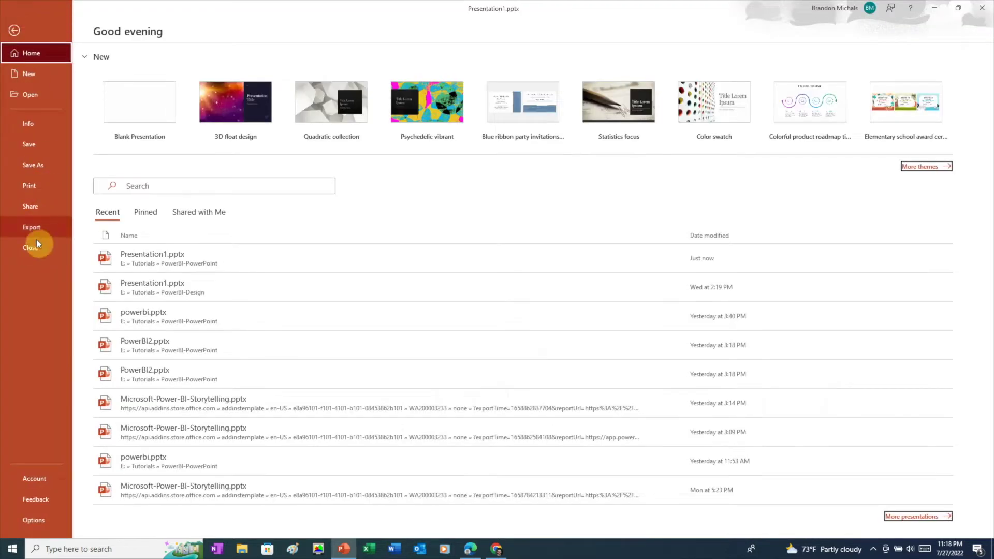
pyautogui.click(33, 240)
pyautogui.click(857, 8)
pyautogui.click(849, 36)
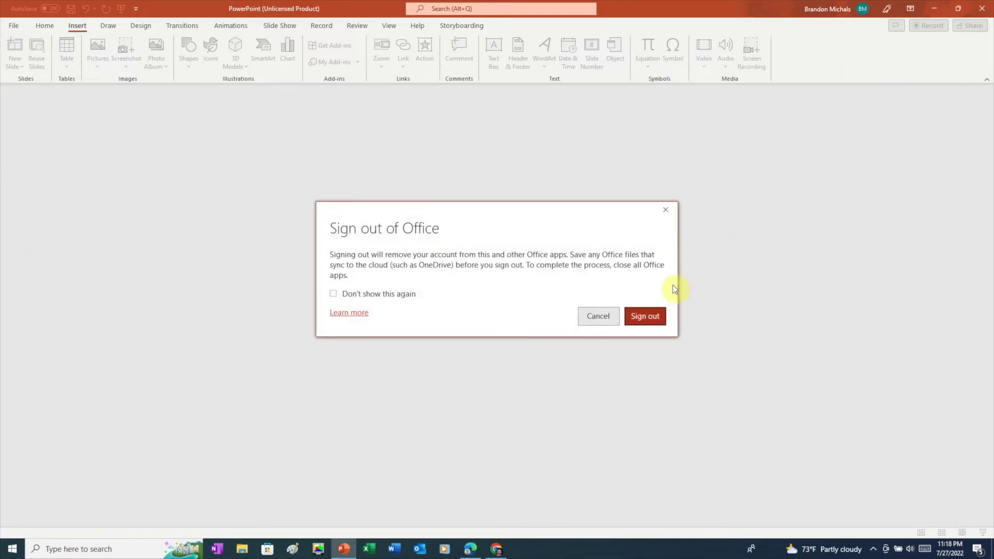
# Step: Sign in as the second account with its e-mail, password and SMS verification code
pyautogui.click(647, 317)
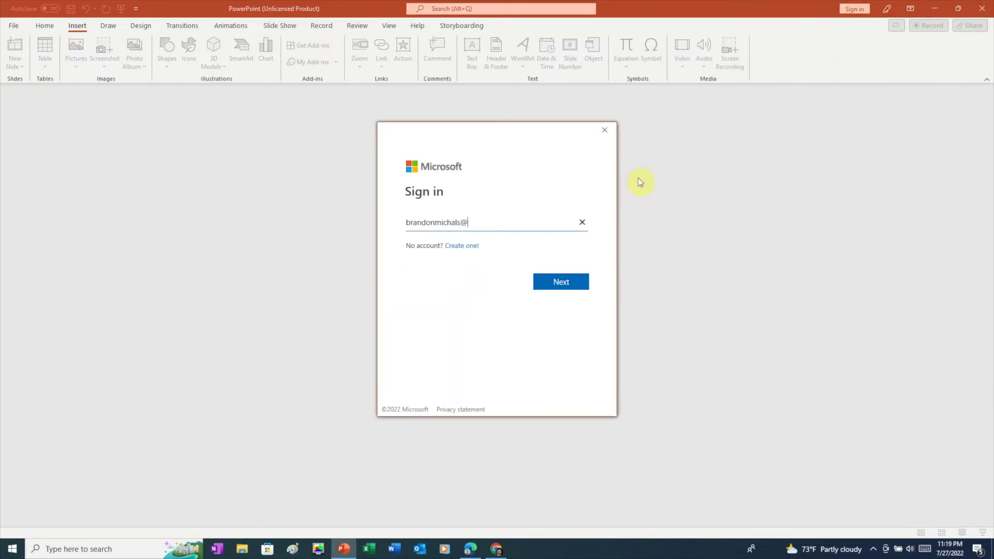
pyautogui.press('Return')
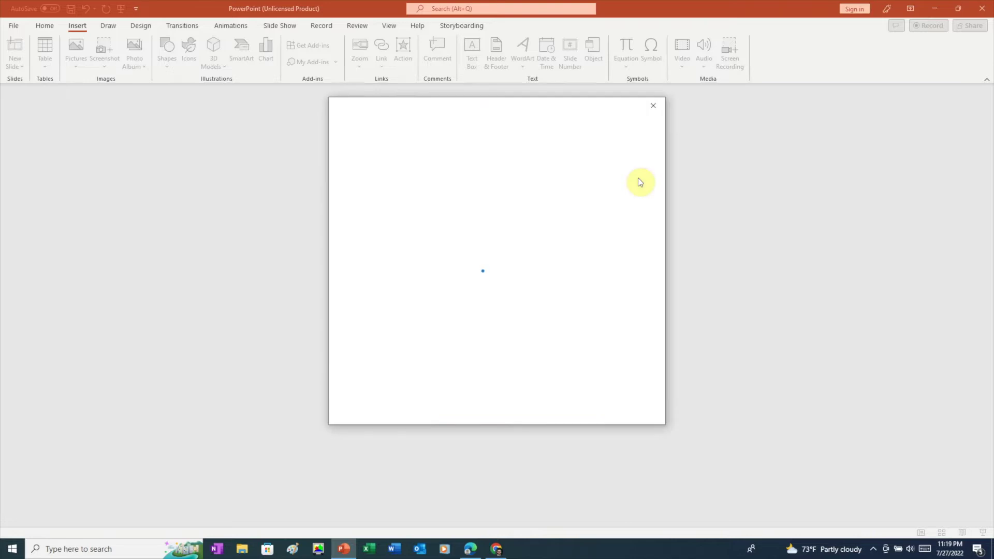
pyautogui.write('•••••••••')
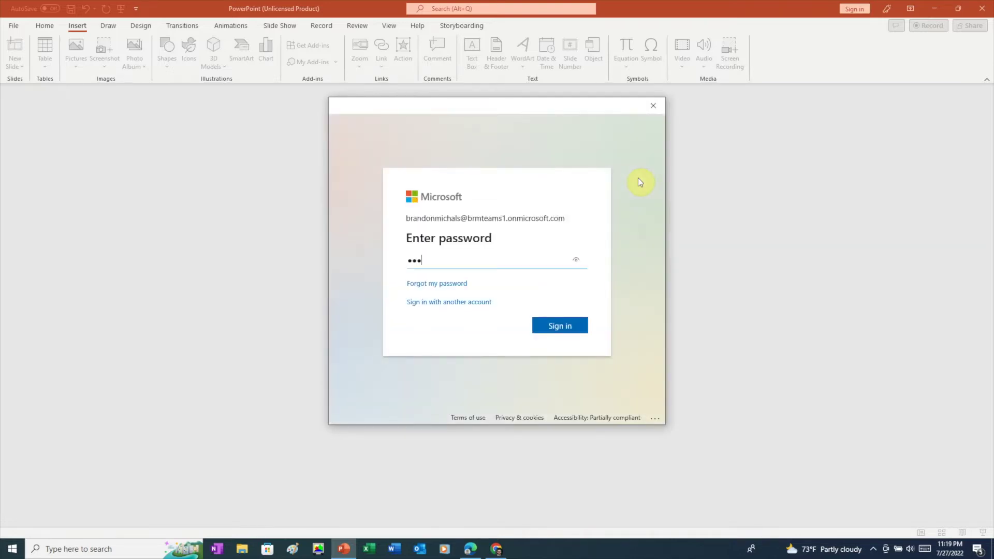
pyautogui.press('Return')
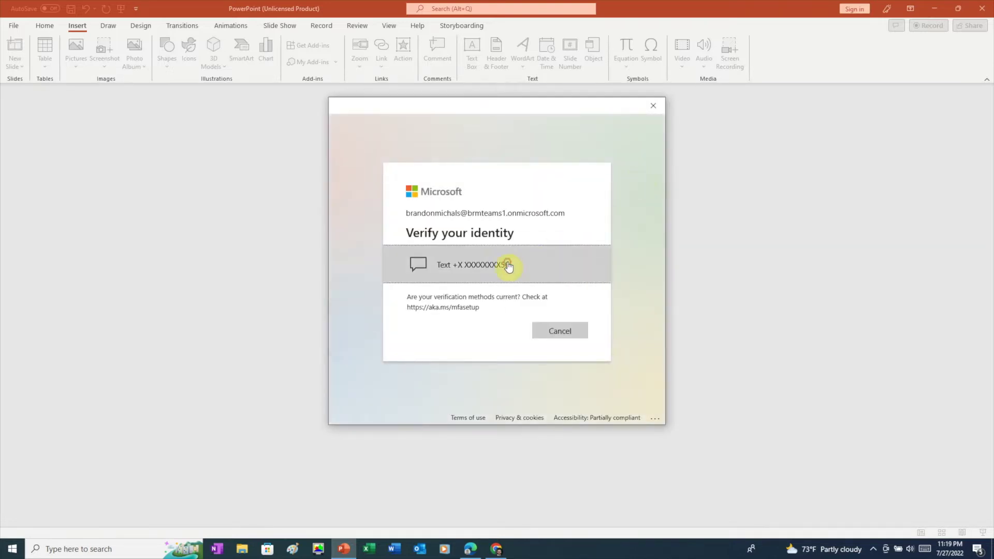
pyautogui.click(507, 264)
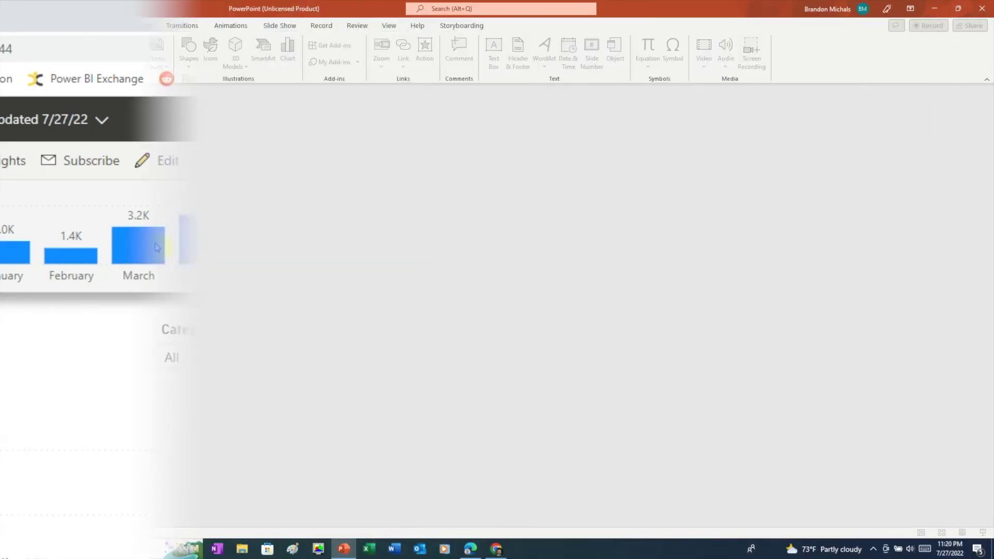
# Step: Reopen Presentation1.pptx from the Recent list
pyautogui.click(13, 29)
pyautogui.click(125, 254)
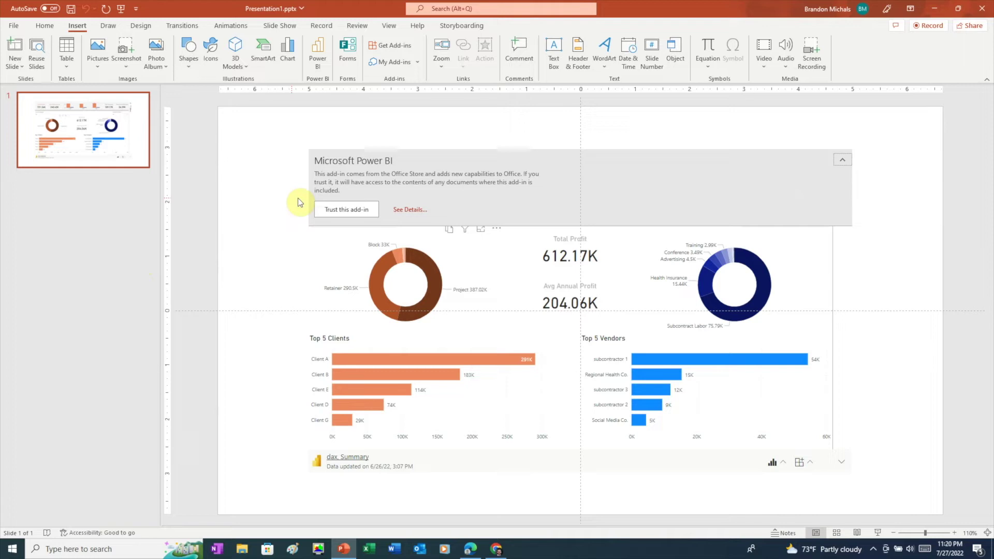
# Step: Trust the Power BI add-in, request report access and reload, revealing 'Can't access this report'
pyautogui.click(331, 210)
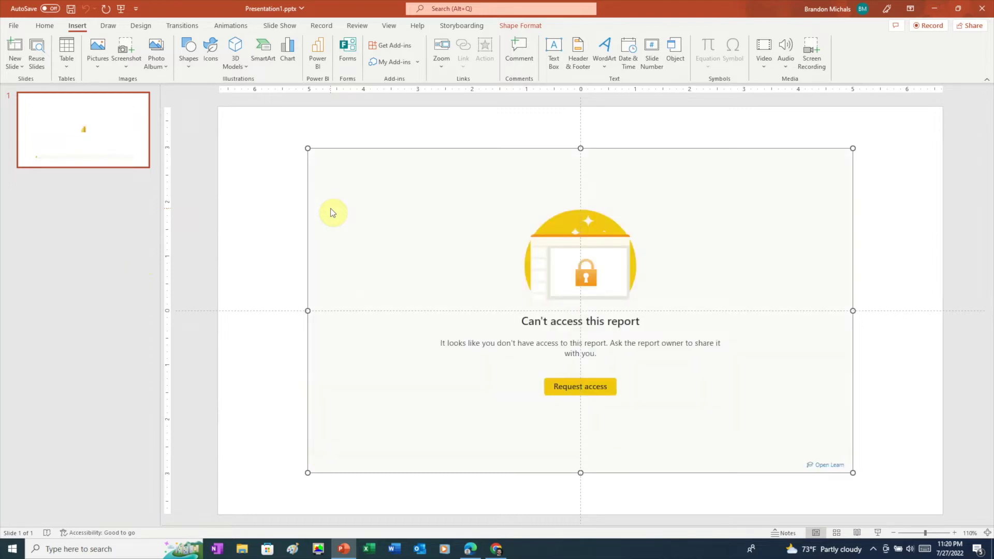
pyautogui.click(569, 388)
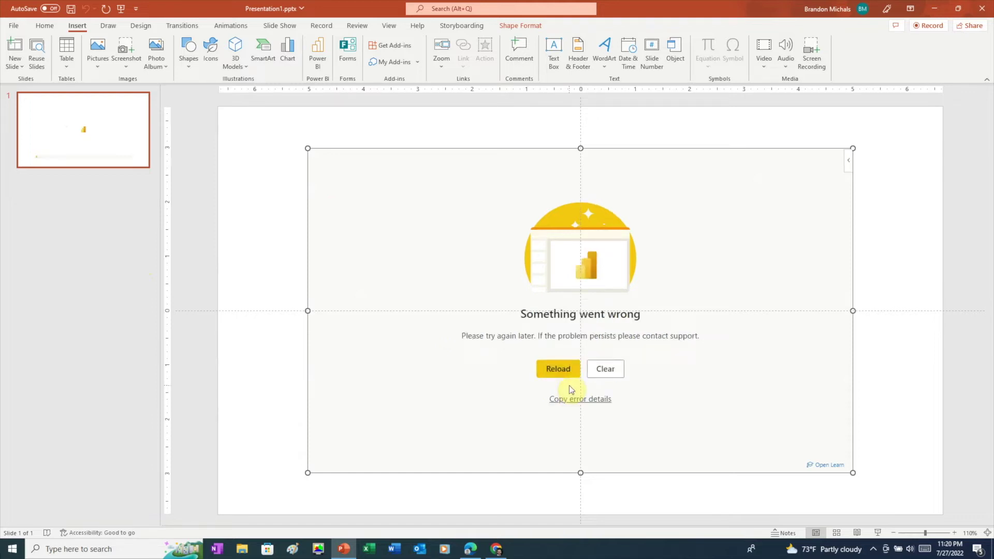
pyautogui.click(564, 371)
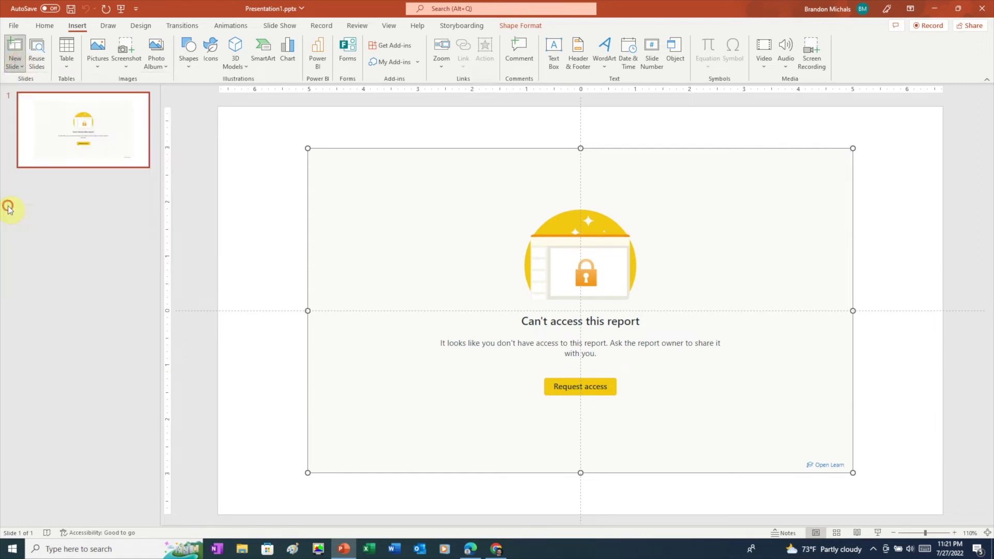
# Step: Add a blank second slide and insert the Web Viewer add-in found by searching 'web'
pyautogui.click(389, 45)
pyautogui.click(340, 132)
pyautogui.write('web')
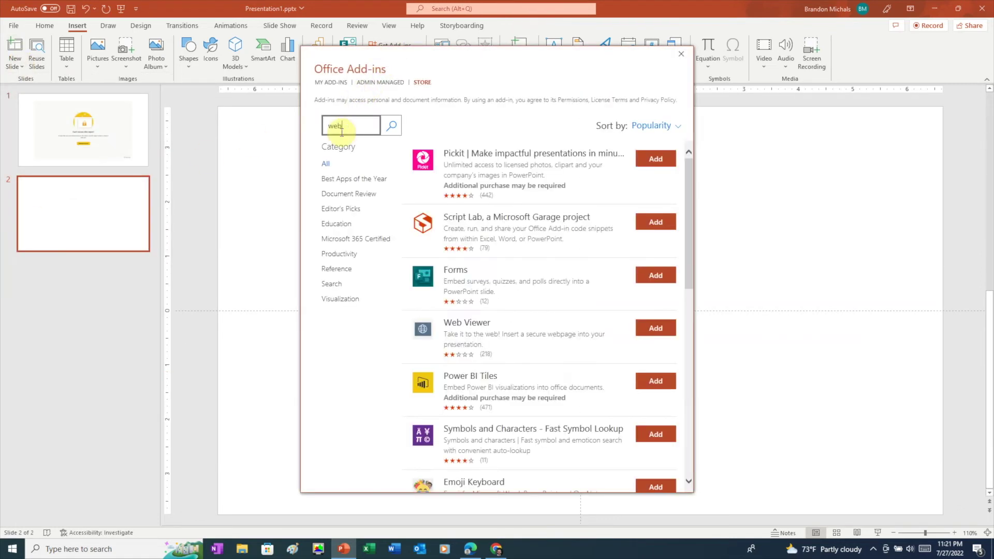
pyautogui.press('Return')
pyautogui.click(486, 165)
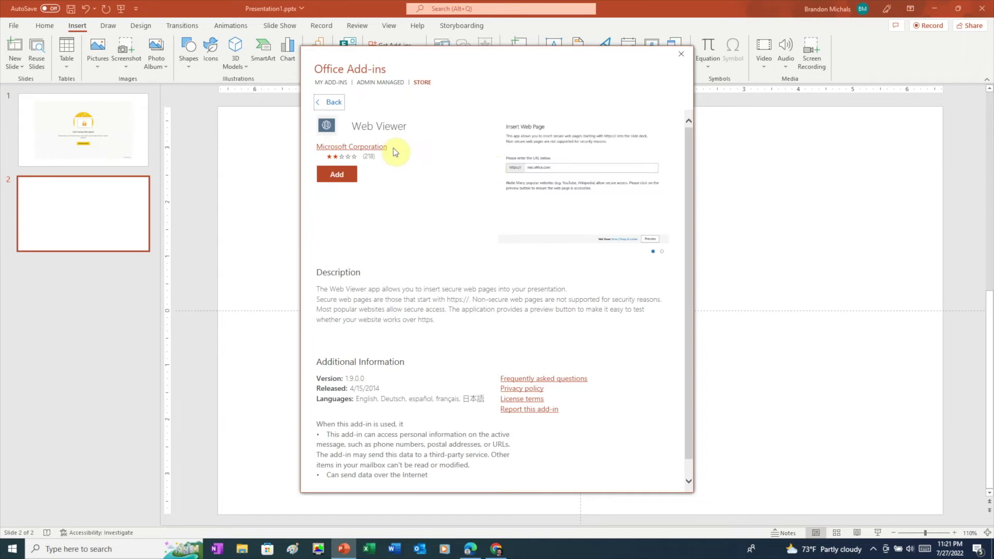
pyautogui.click(344, 175)
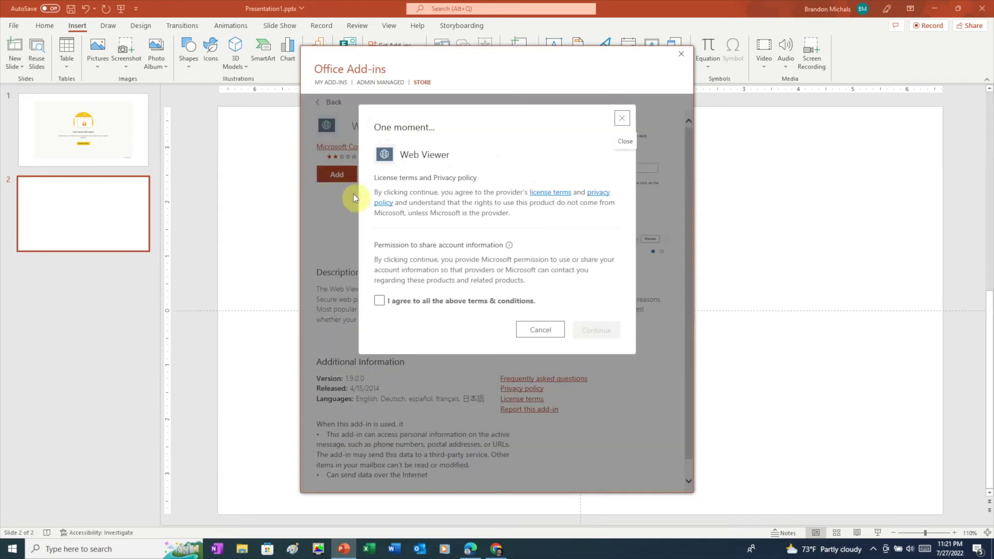
pyautogui.click(379, 300)
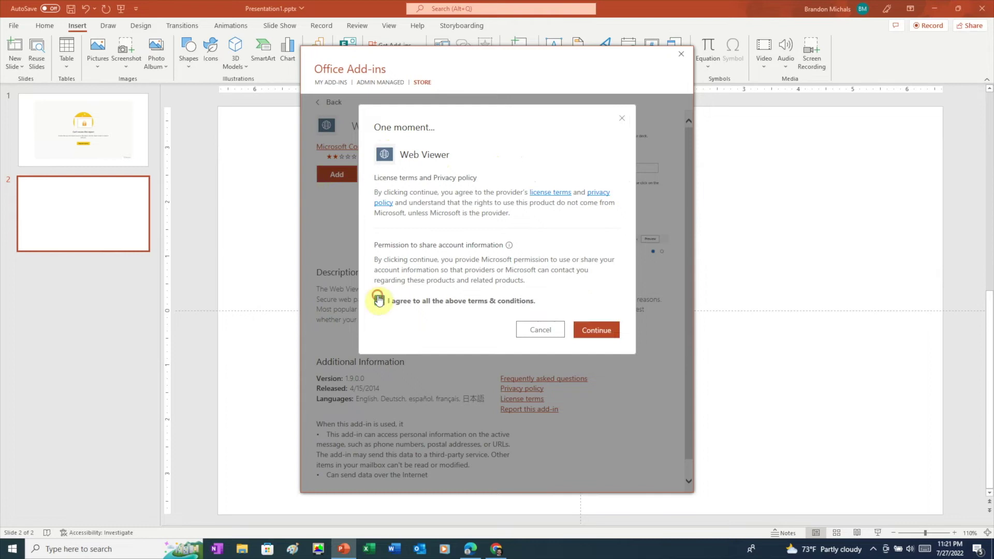
pyautogui.click(588, 337)
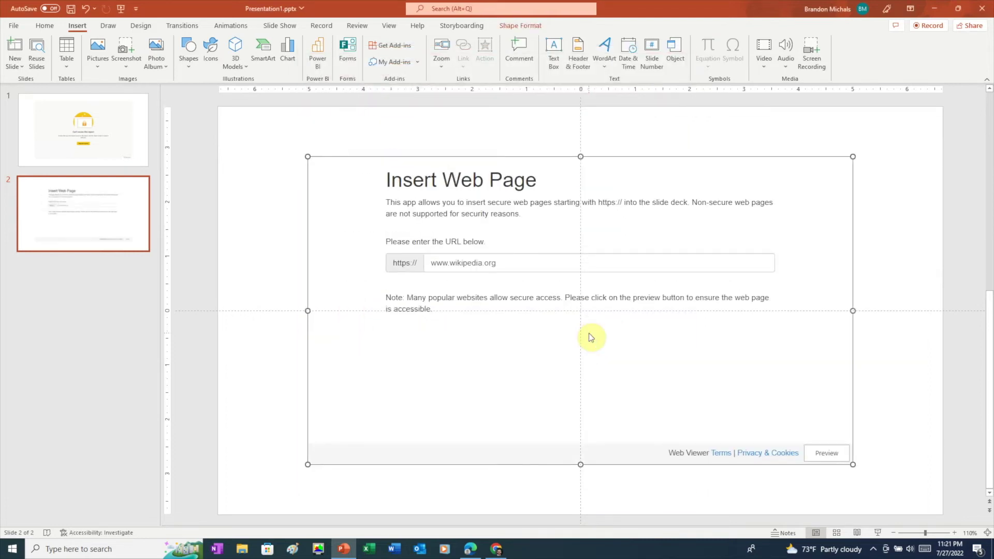
# Step: Try File > Embed report > Publish to web (public) on the business report
pyautogui.hotkey('alt', 'Tab')
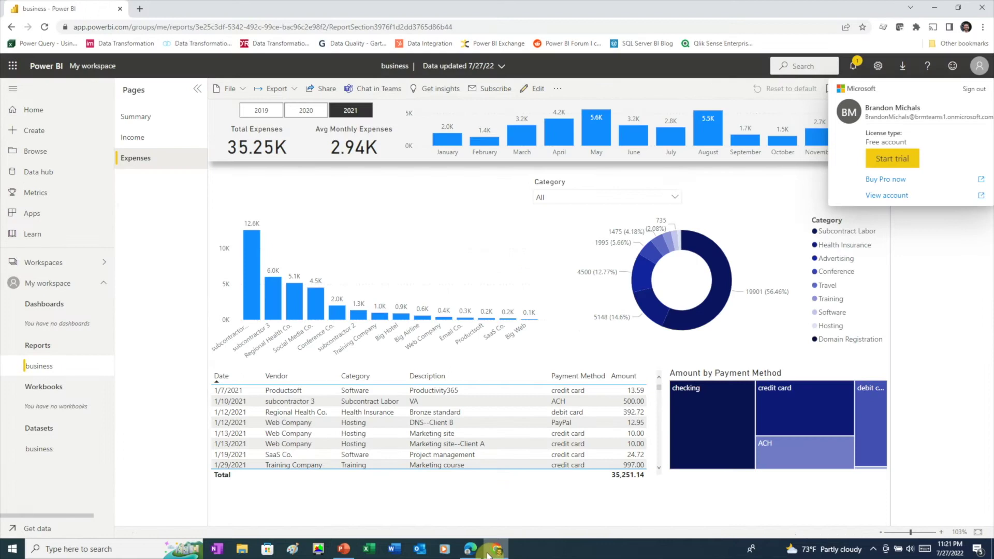
pyautogui.click(228, 89)
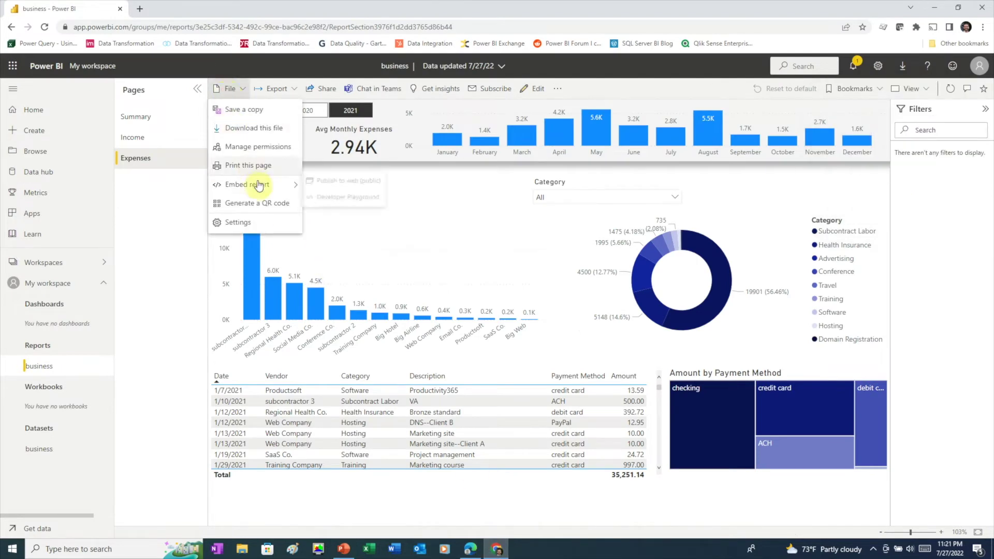
pyautogui.moveTo(259, 185)
pyautogui.click(327, 182)
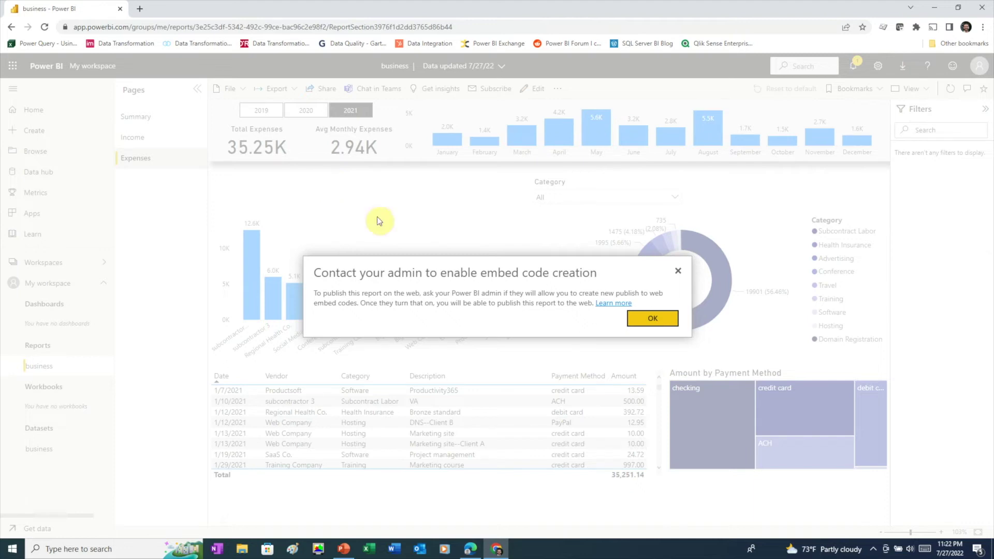
# Step: In the Admin portal, set Publish to web to allow existing and new codes, and apply
pyautogui.click(651, 319)
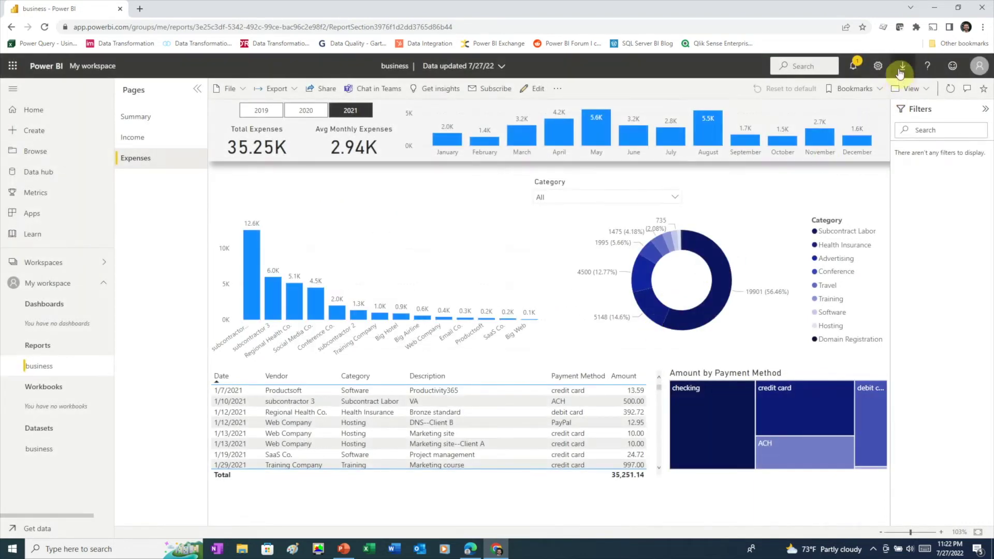
pyautogui.click(877, 66)
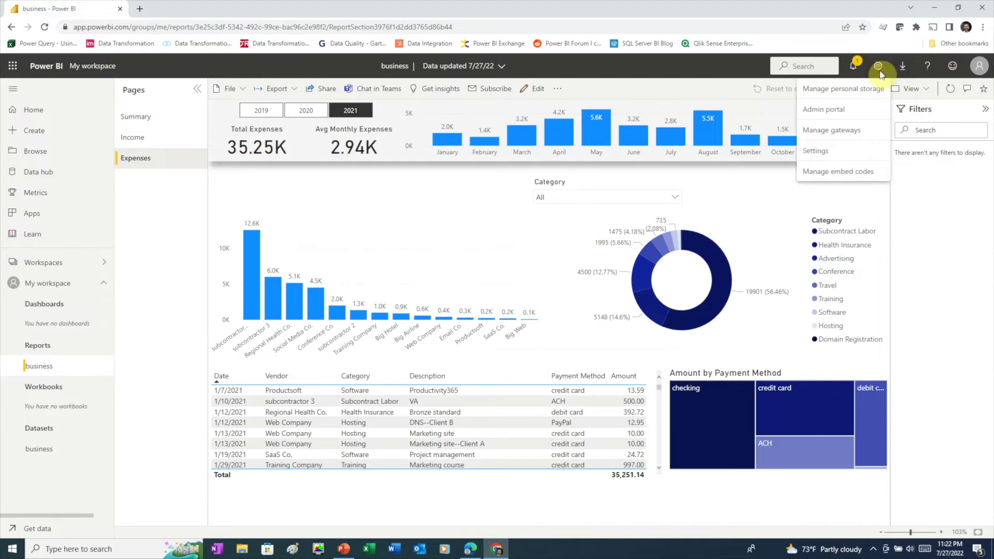
pyautogui.click(828, 109)
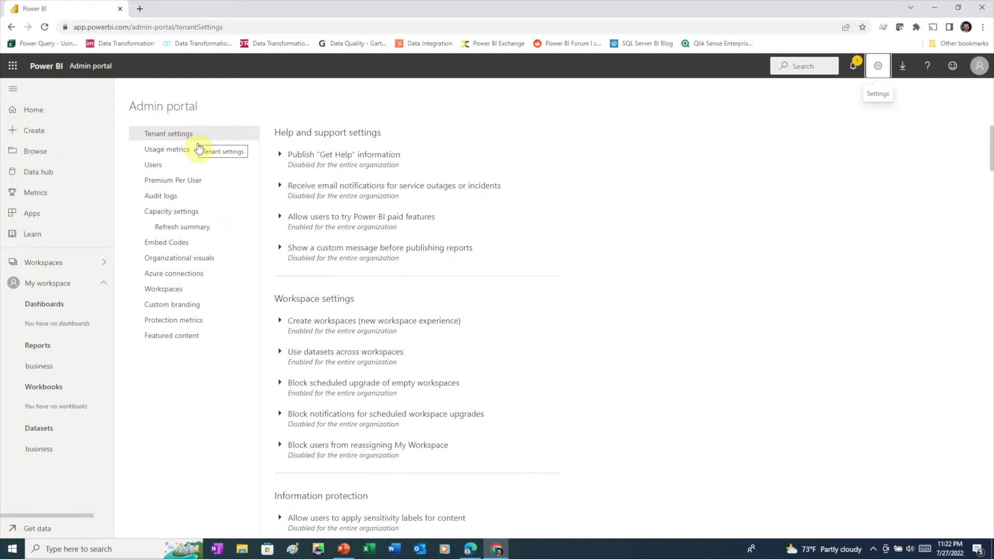
pyautogui.scroll(-7, 300, 318)
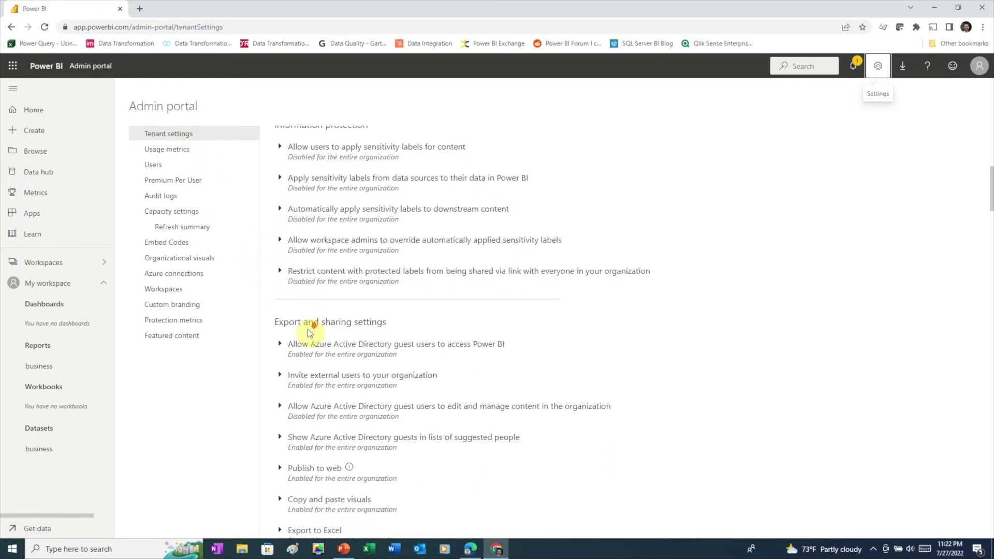
pyautogui.scroll(-1, 308, 328)
pyautogui.click(280, 425)
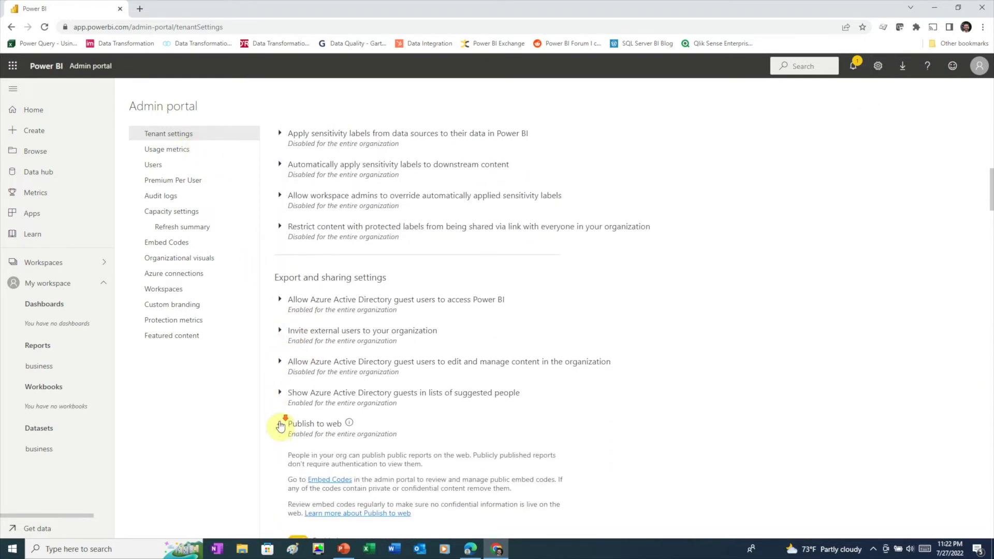
pyautogui.scroll(-4, 280, 424)
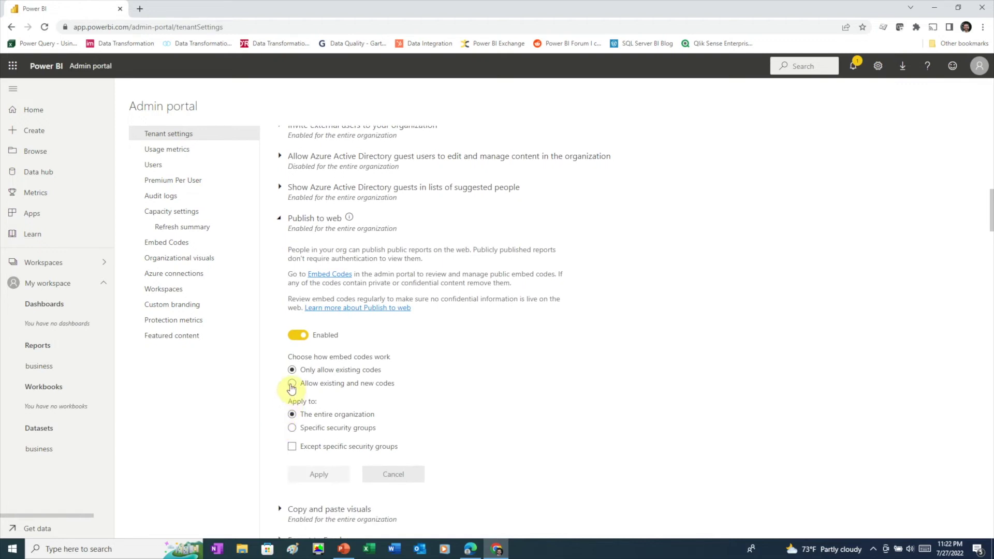
pyautogui.click(291, 383)
pyautogui.click(317, 475)
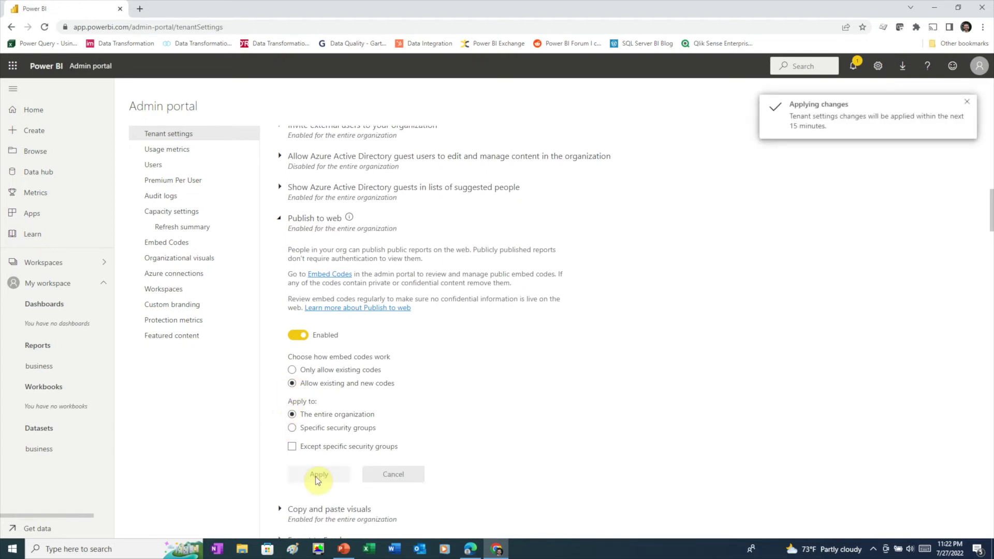
# Step: Publish the business report to the web, copy its public link, and return to PowerPoint
pyautogui.click(42, 366)
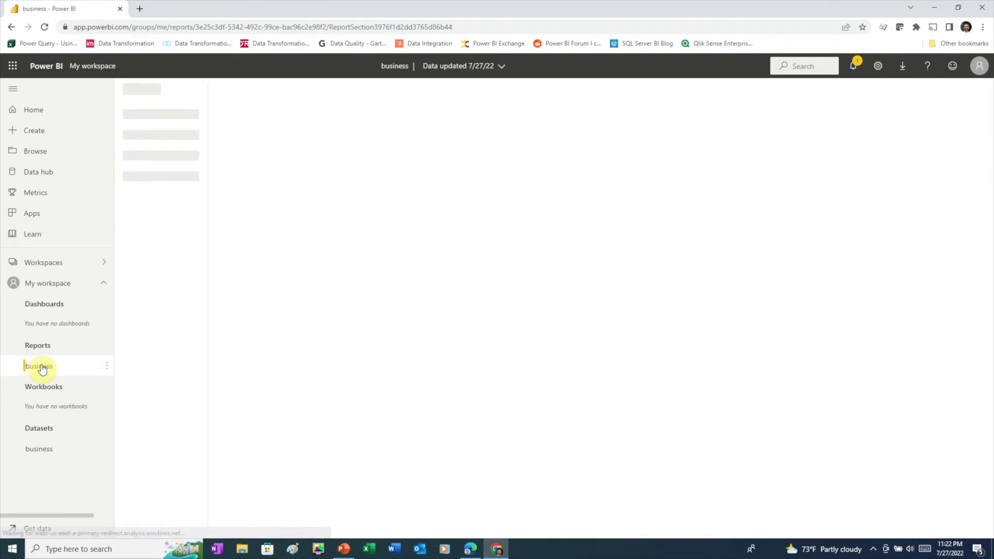
pyautogui.click(232, 89)
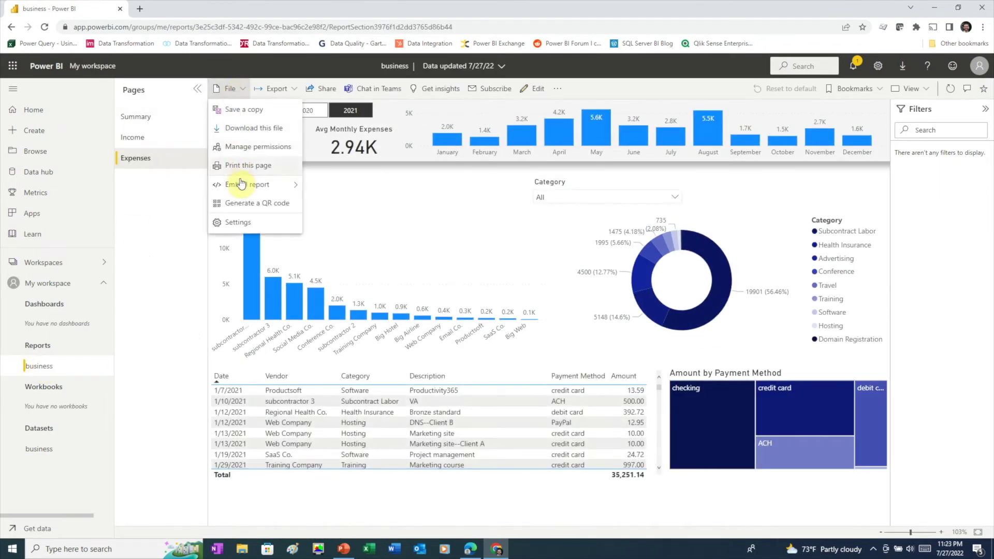
pyautogui.moveTo(237, 184)
pyautogui.click(330, 184)
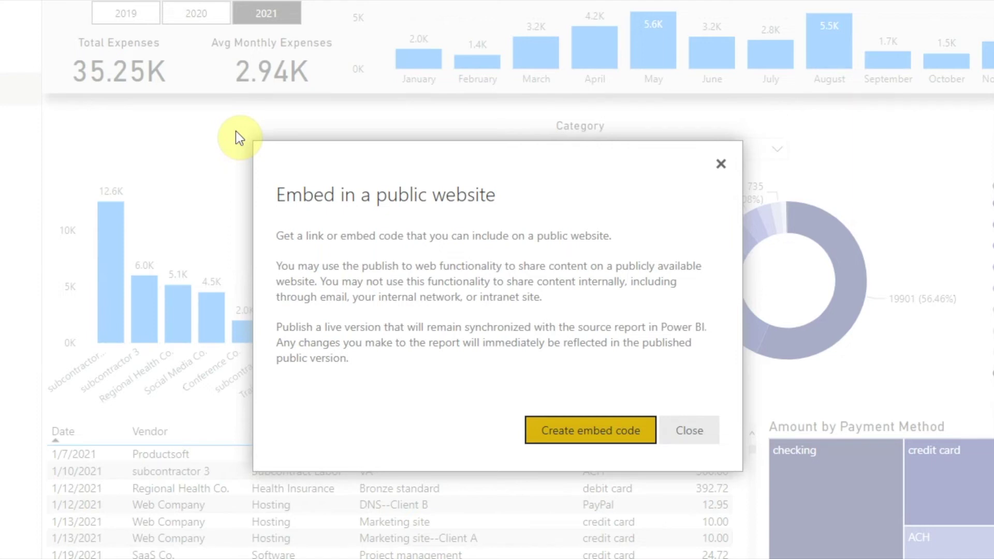
pyautogui.click(563, 422)
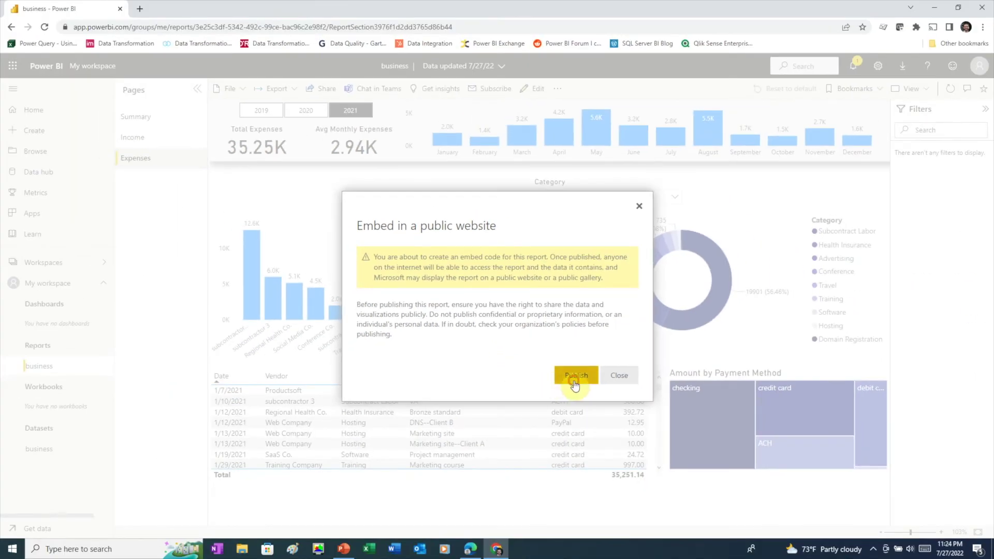
pyautogui.click(621, 431)
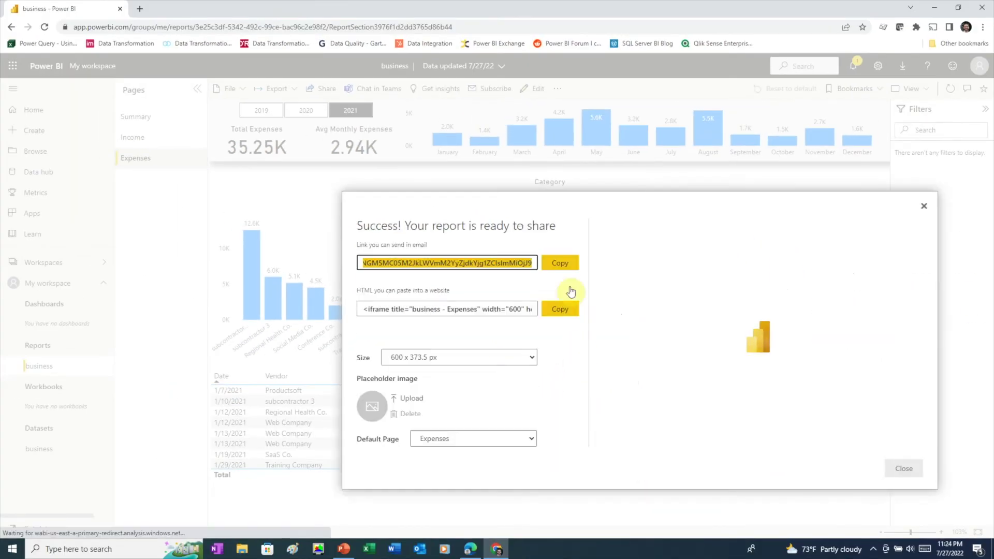
pyautogui.click(559, 263)
pyautogui.moveTo(342, 550)
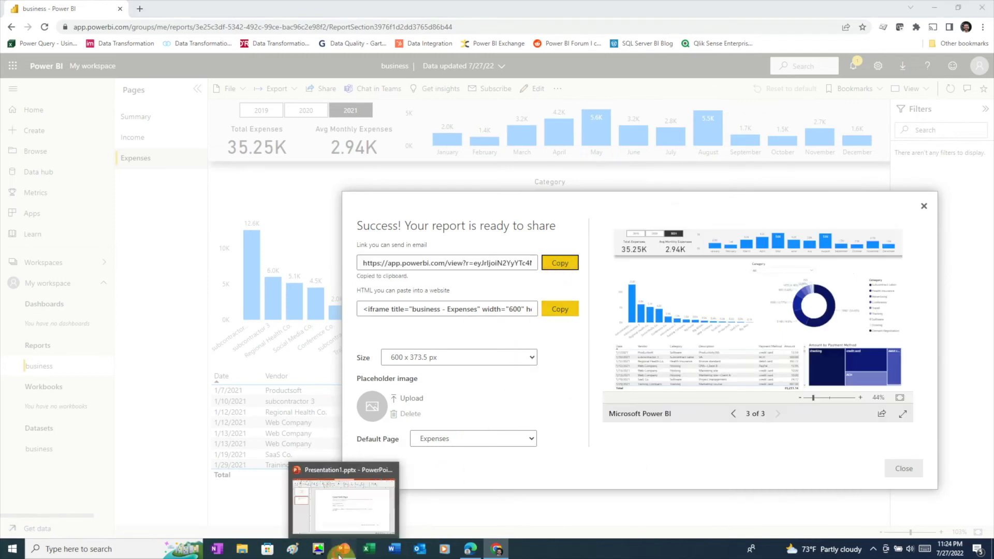
pyautogui.click(342, 499)
# Step: Paste the Power BI public link into the slide 2 Web Viewer and preview the report
pyautogui.click(412, 262)
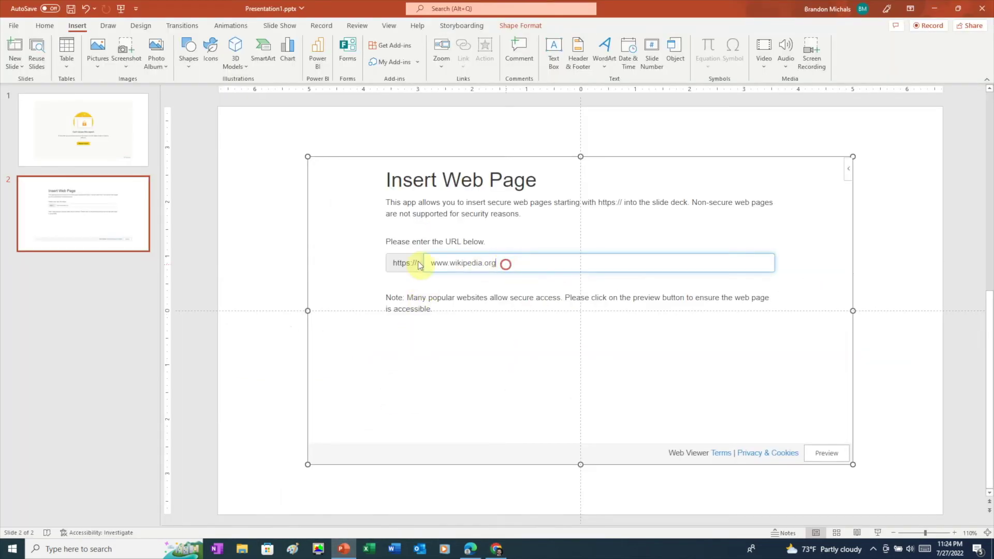
pyautogui.hotkey('ctrl', 'v')
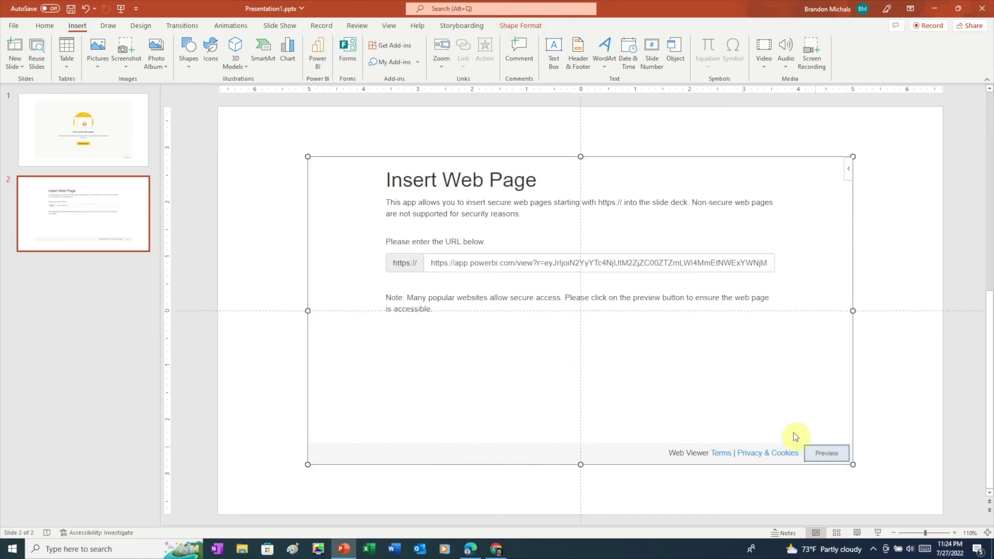
pyautogui.click(453, 262)
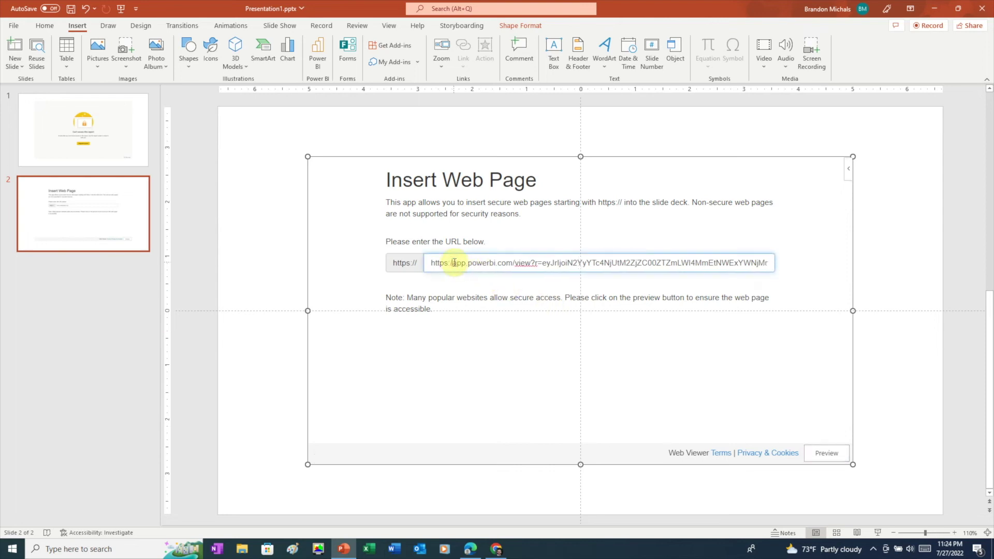
pyautogui.click(827, 454)
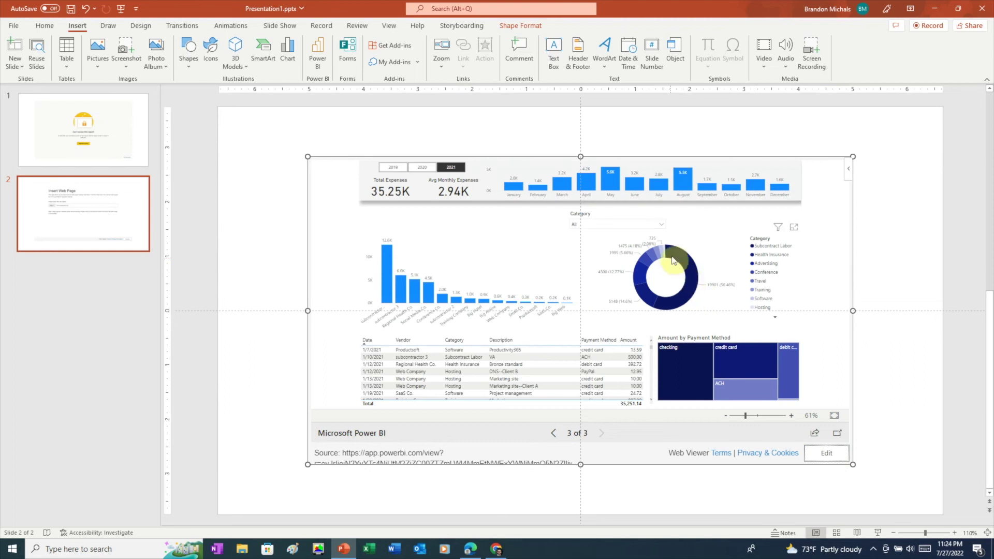
# Step: Test cross-filtering on Social Media Co., then filter the embedded report to 2019 (40.74K)
pyautogui.click(433, 298)
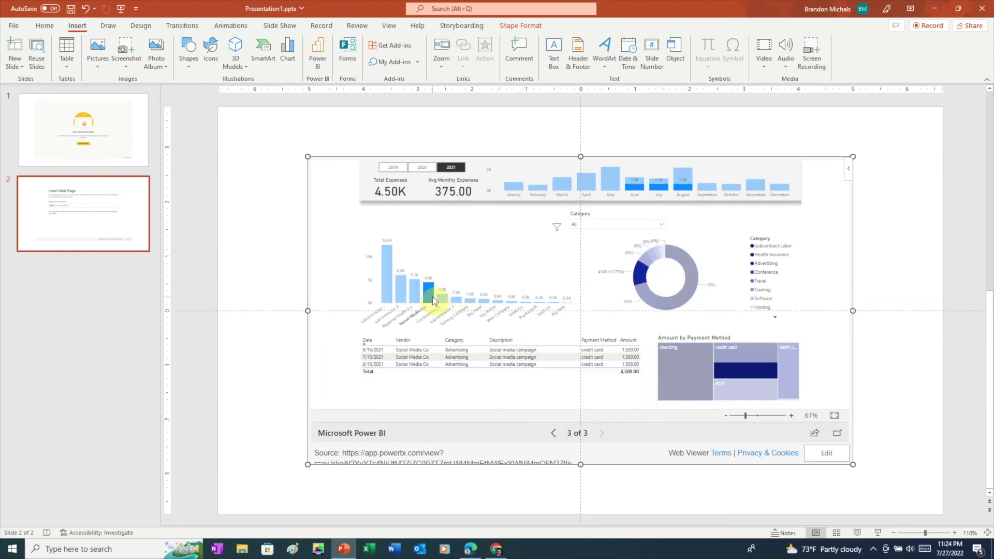
pyautogui.click(432, 296)
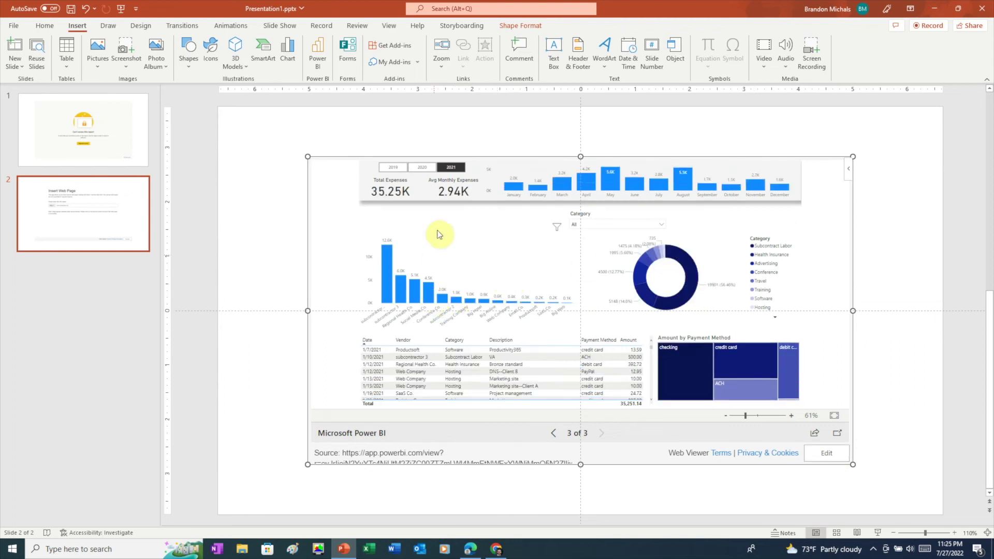
pyautogui.click(389, 168)
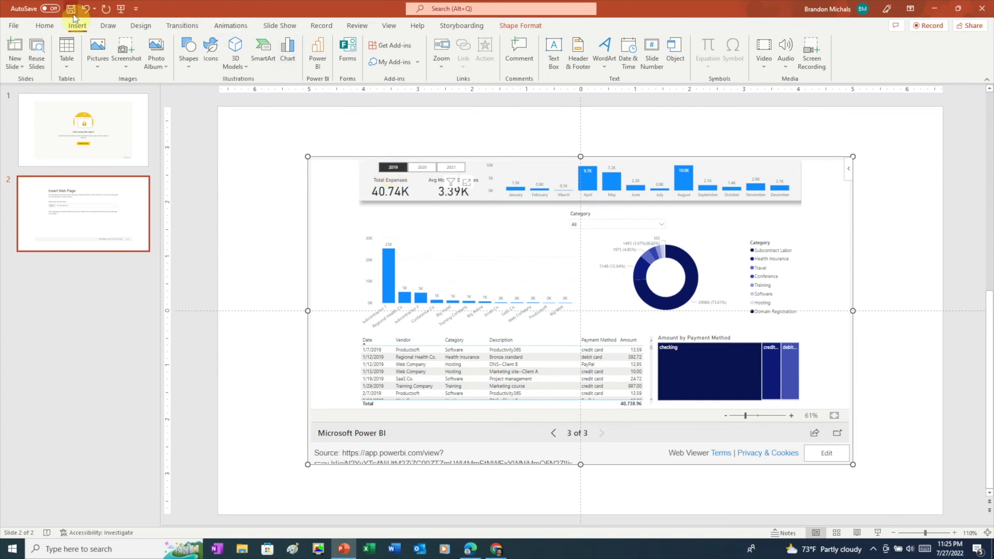
# Step: Sign out of Office and sign back in with the other account's e-mail
pyautogui.click(13, 26)
pyautogui.click(859, 8)
pyautogui.click(852, 31)
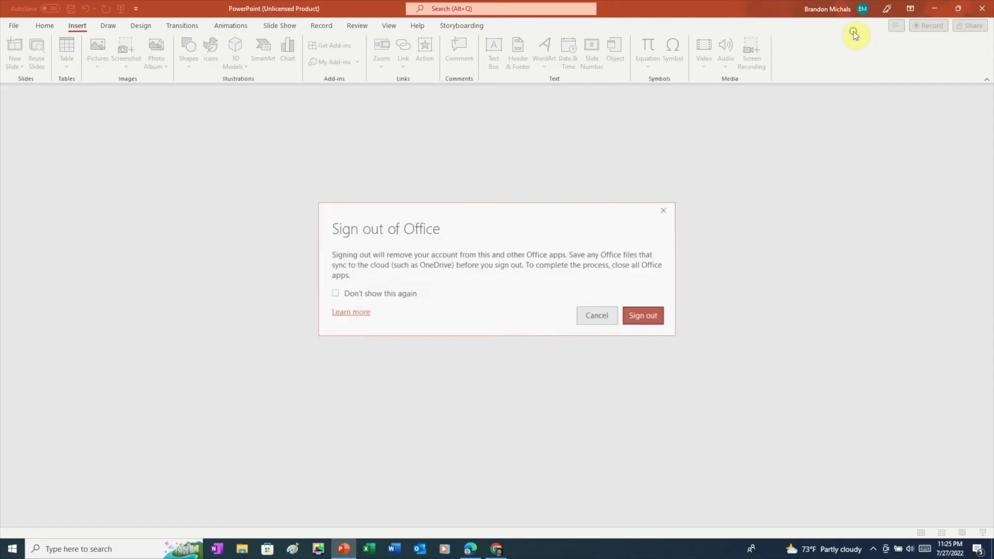
pyautogui.click(645, 315)
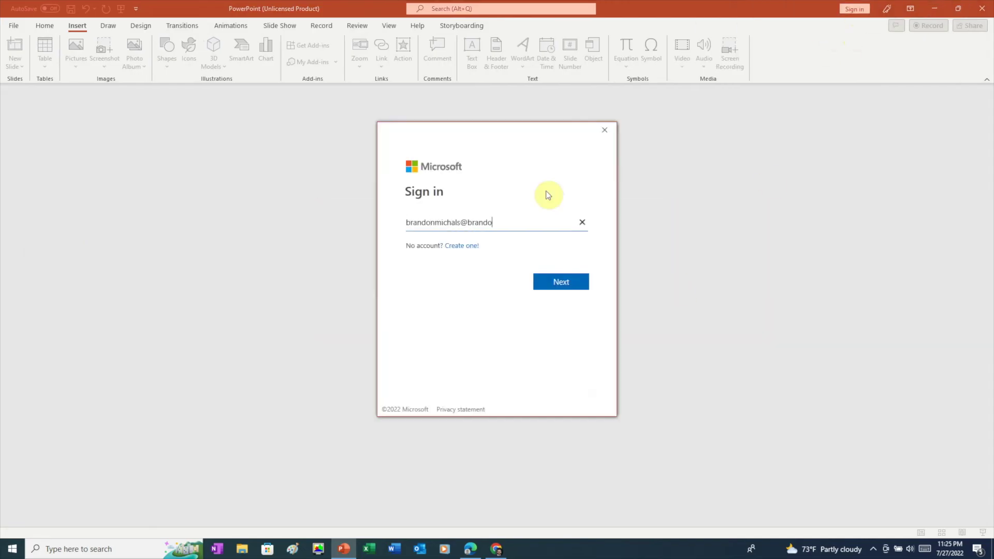
pyautogui.write('nmichals.onmicrosoft.com')
pyautogui.press('Return')
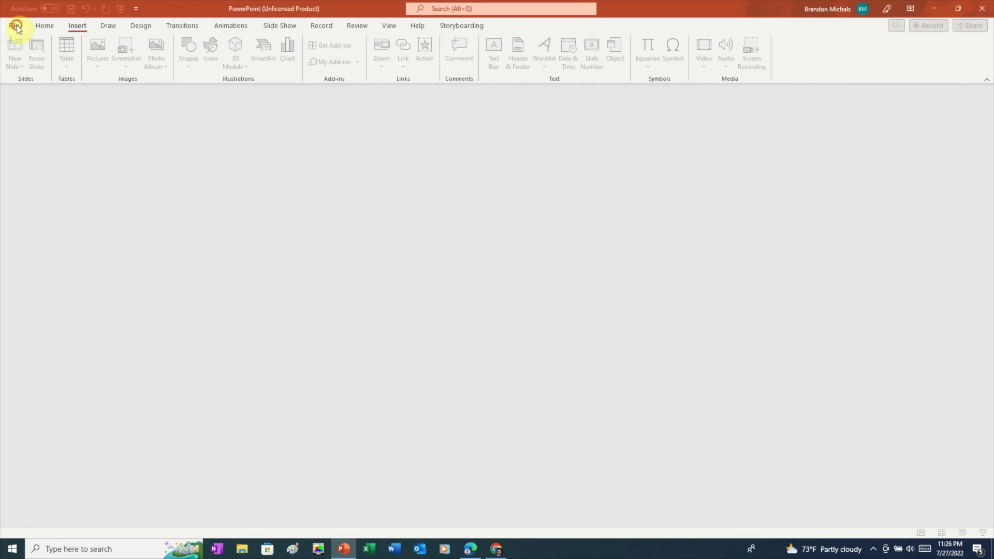
# Step: Reopen Presentation1 from recent files and go to slide 2
pyautogui.click(14, 25)
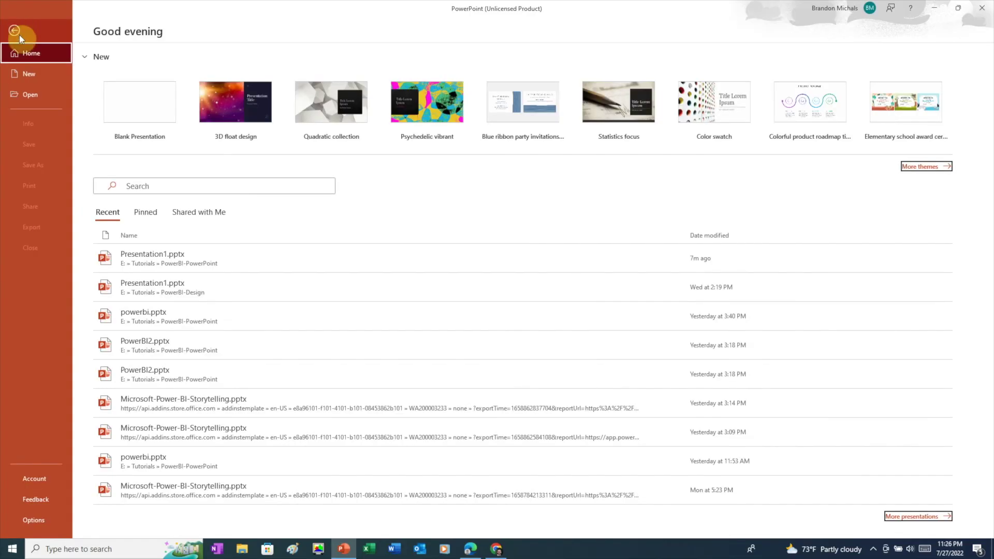
pyautogui.click(160, 256)
pyautogui.click(125, 208)
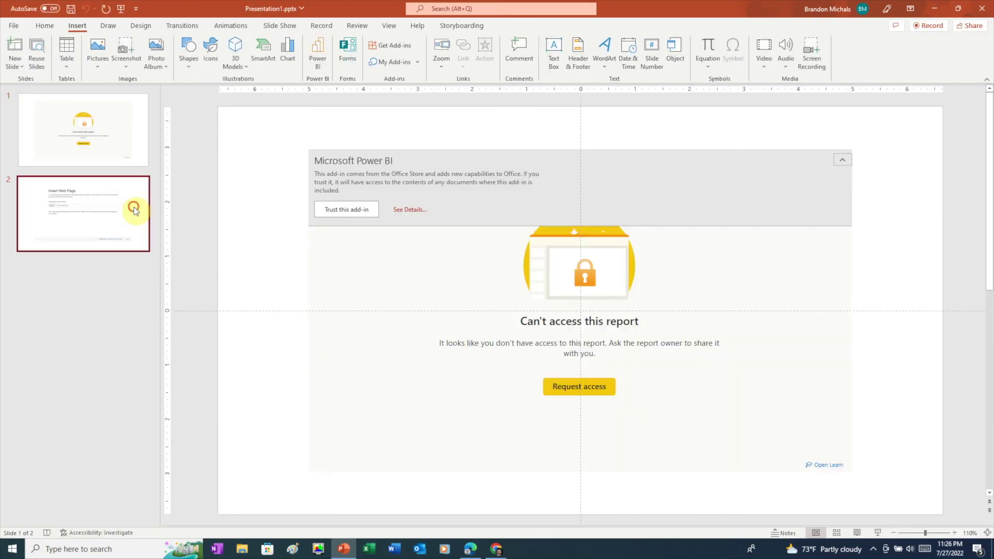
# Step: Trust the Web Viewer add-in, load the Power BI report, and filter it to 2019 (33.18K)
pyautogui.click(346, 218)
pyautogui.hotkey('ctrl', 'v')
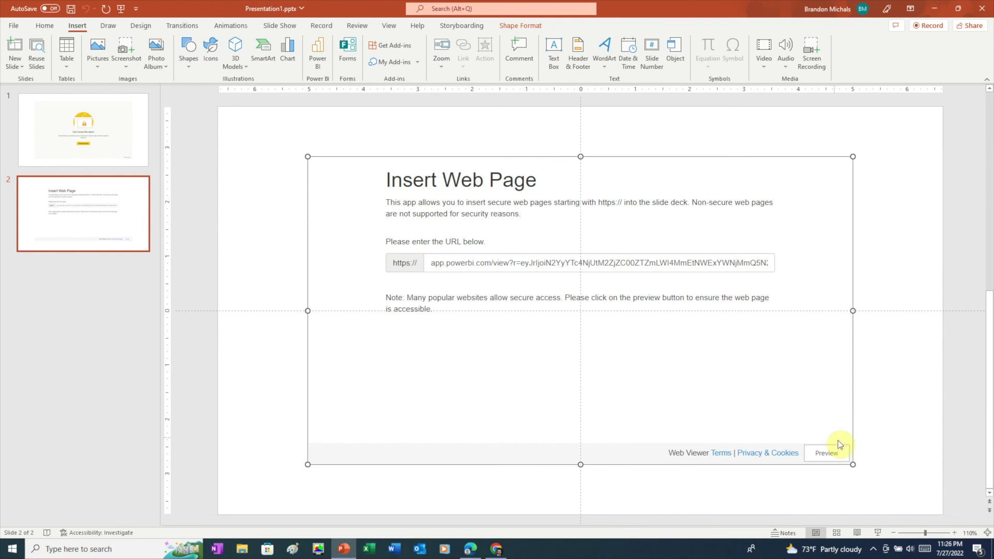
pyautogui.click(834, 454)
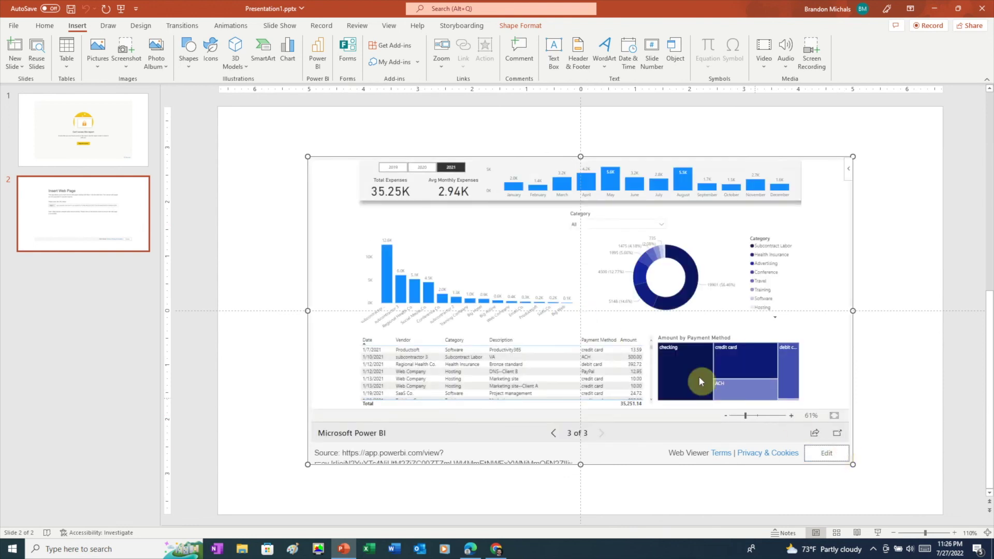
pyautogui.click(397, 167)
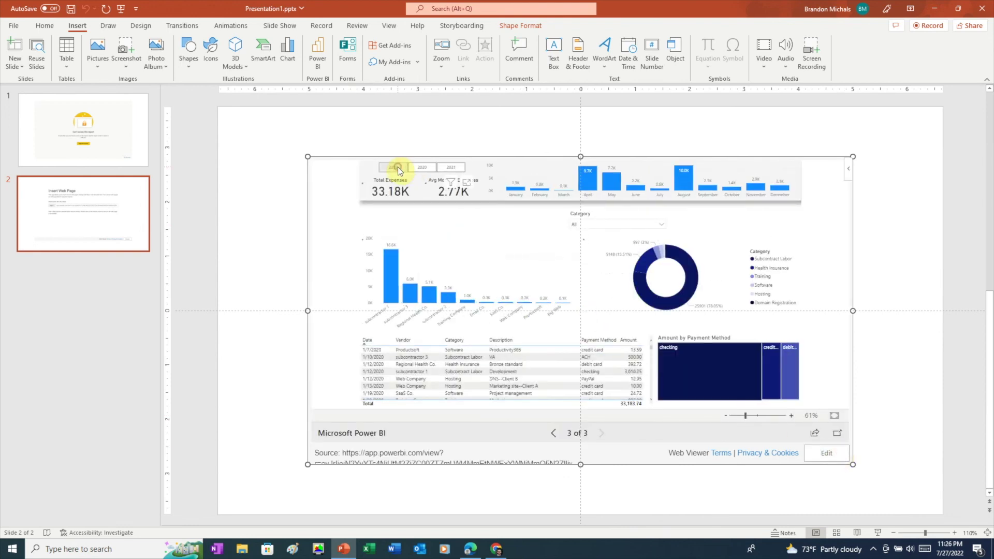